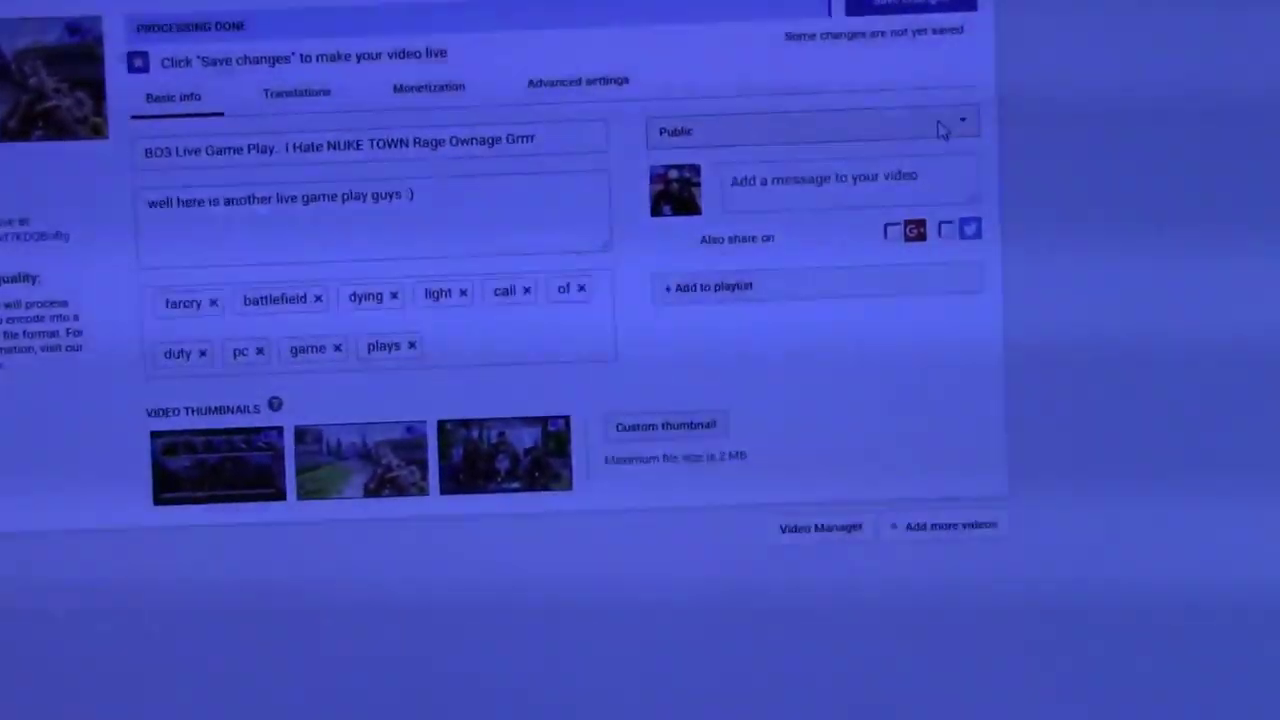
Open the BO3 video's visibility choices in Basic info.
{"action": "left_click", "coordinate": [942, 130]}
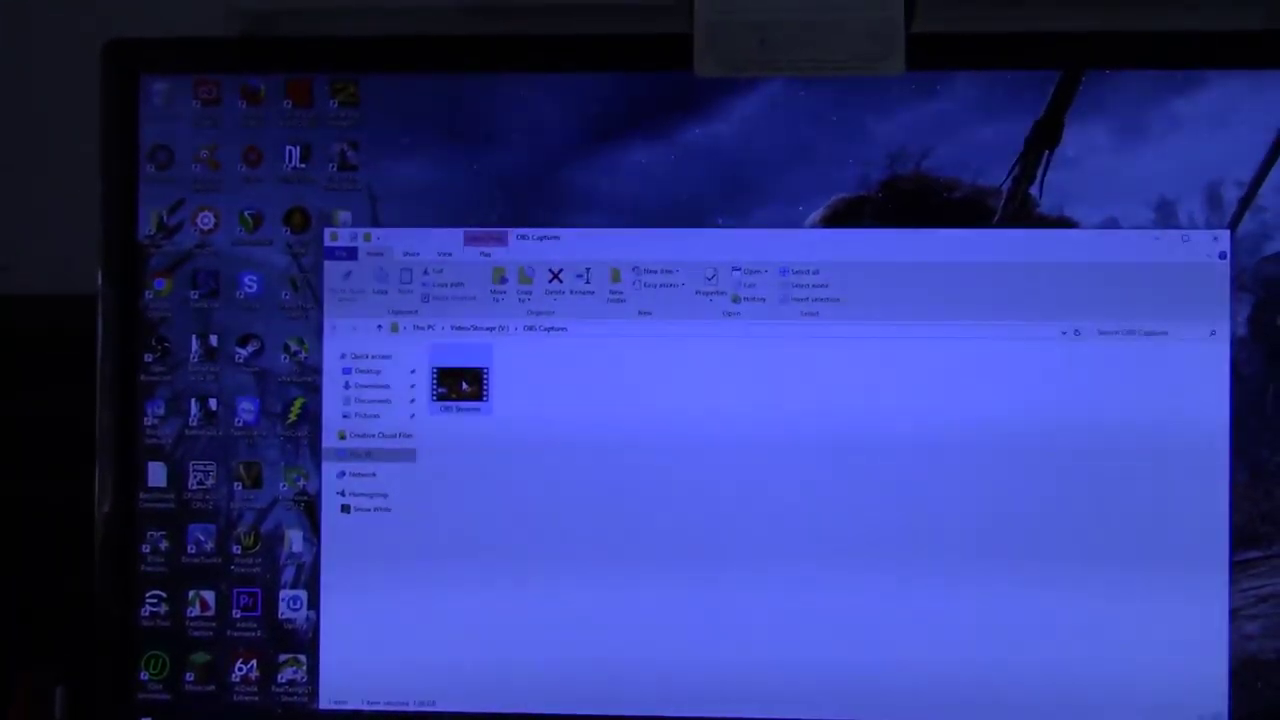
Play the OBS Streams recording showing the Team Deathmatch lobby.
{"action": "double_click", "coordinate": [460, 365]}
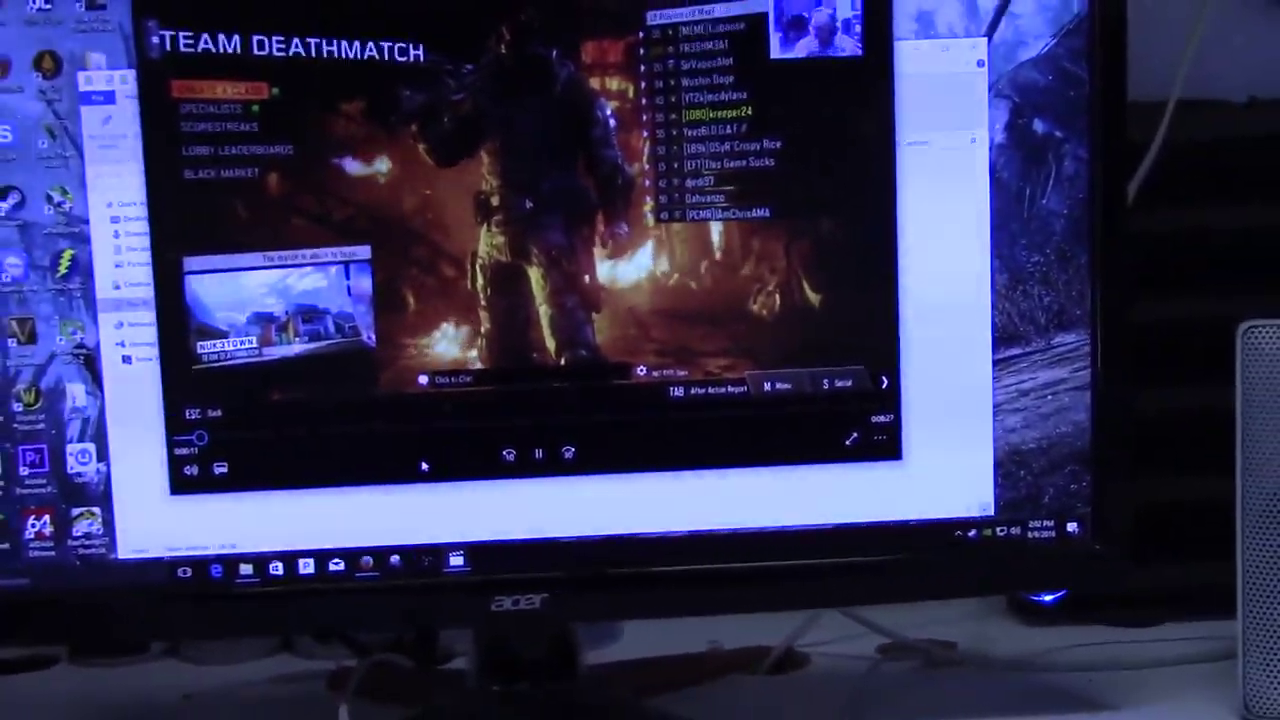
Skip the OBS Streams video ahead to a later gameplay scene and pause it.
{"action": "left_click", "coordinate": [399, 452]}
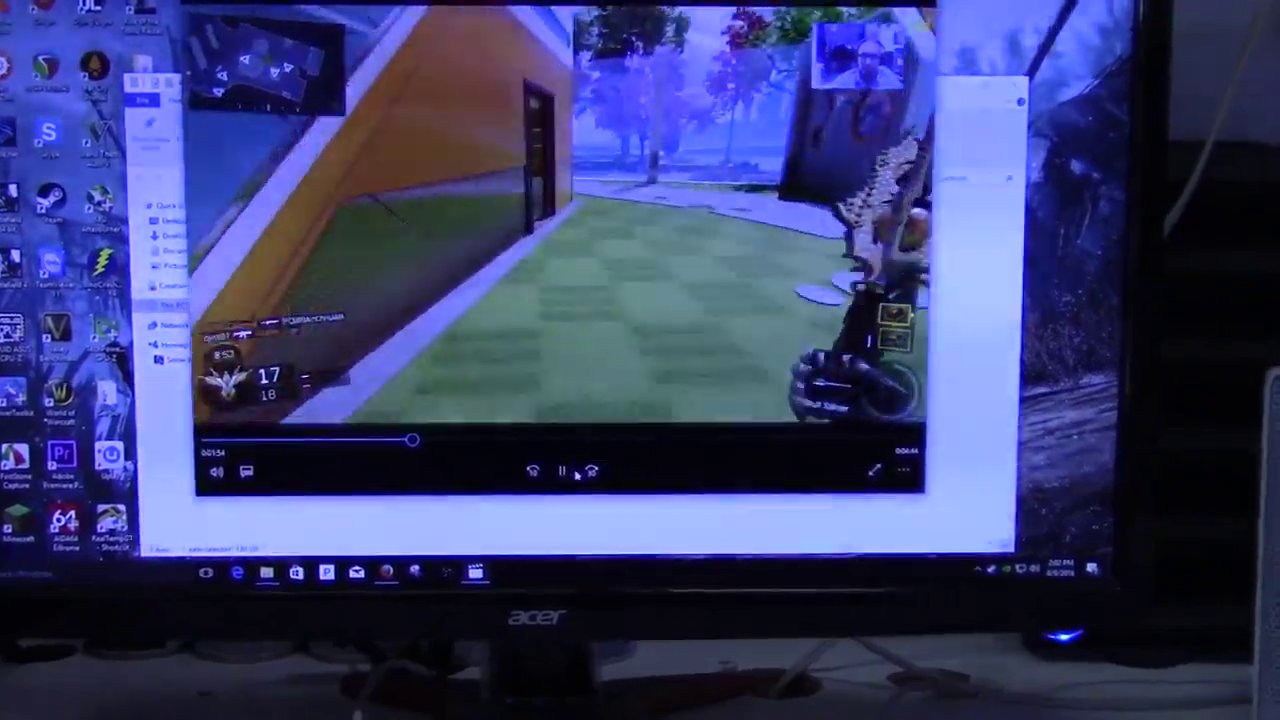
{"action": "left_click", "coordinate": [562, 471]}
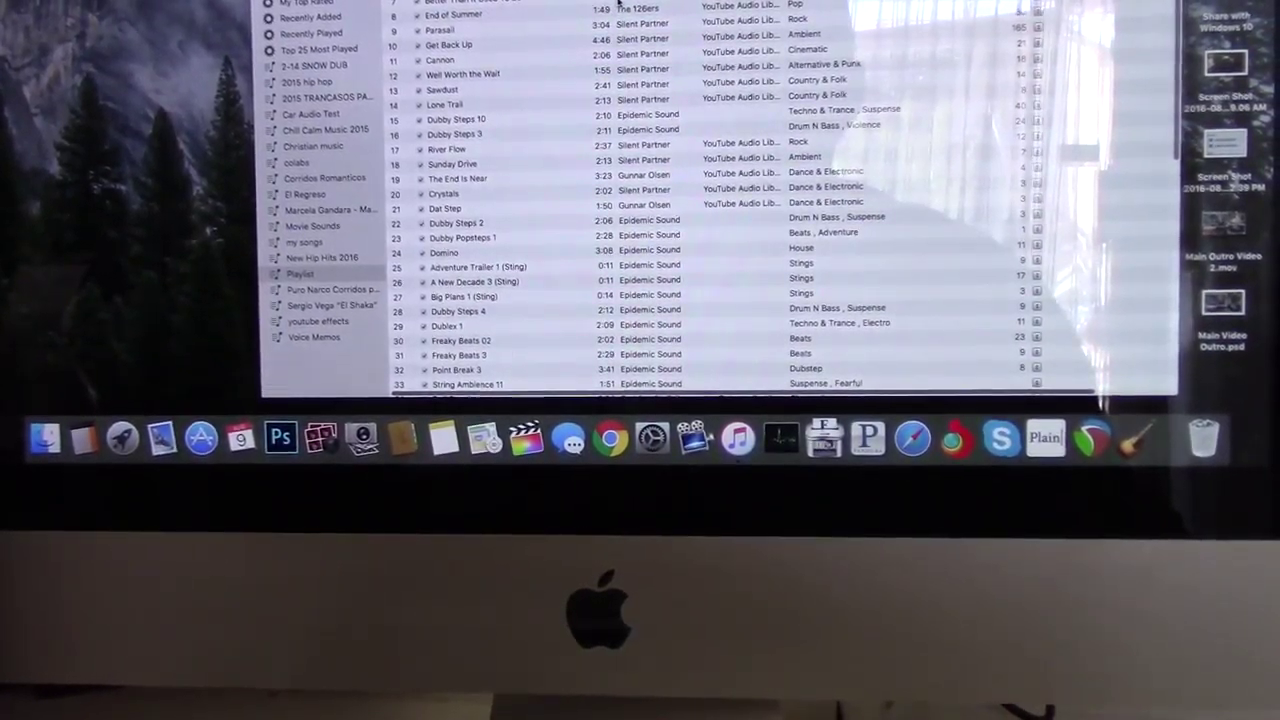
Play 'Better Than It Used To Be', select 'Wish You'd Come True', then play 'Rural Sky 4'.
{"action": "double_click", "coordinate": [660, 83]}
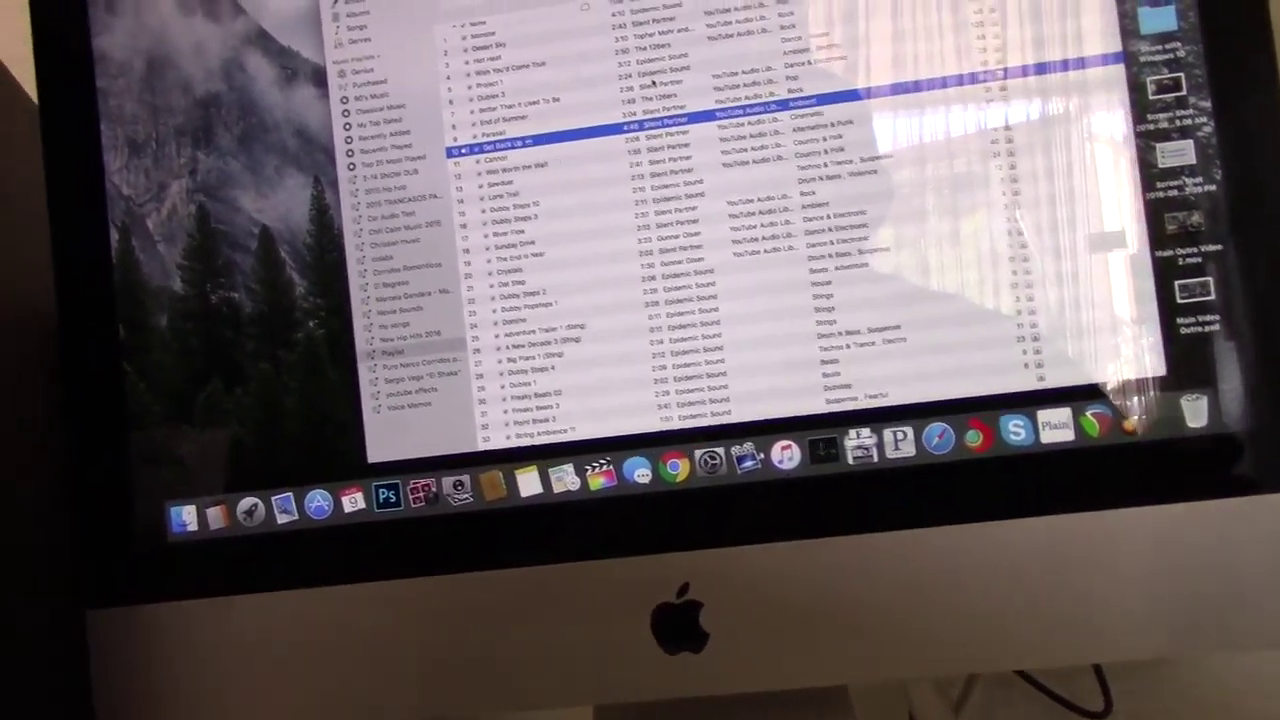
{"action": "left_click", "coordinate": [712, 45]}
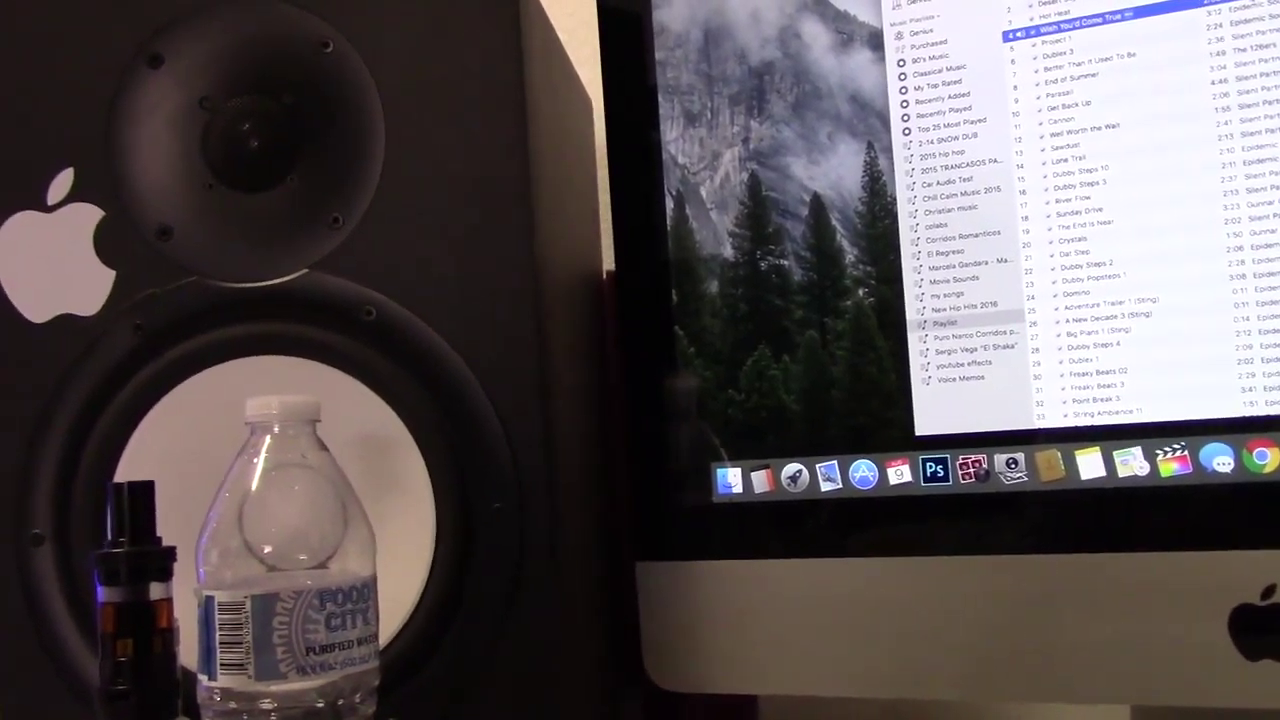
{"action": "scroll", "coordinate": [1100, 200], "scroll_direction": "down", "scroll_amount": 8}
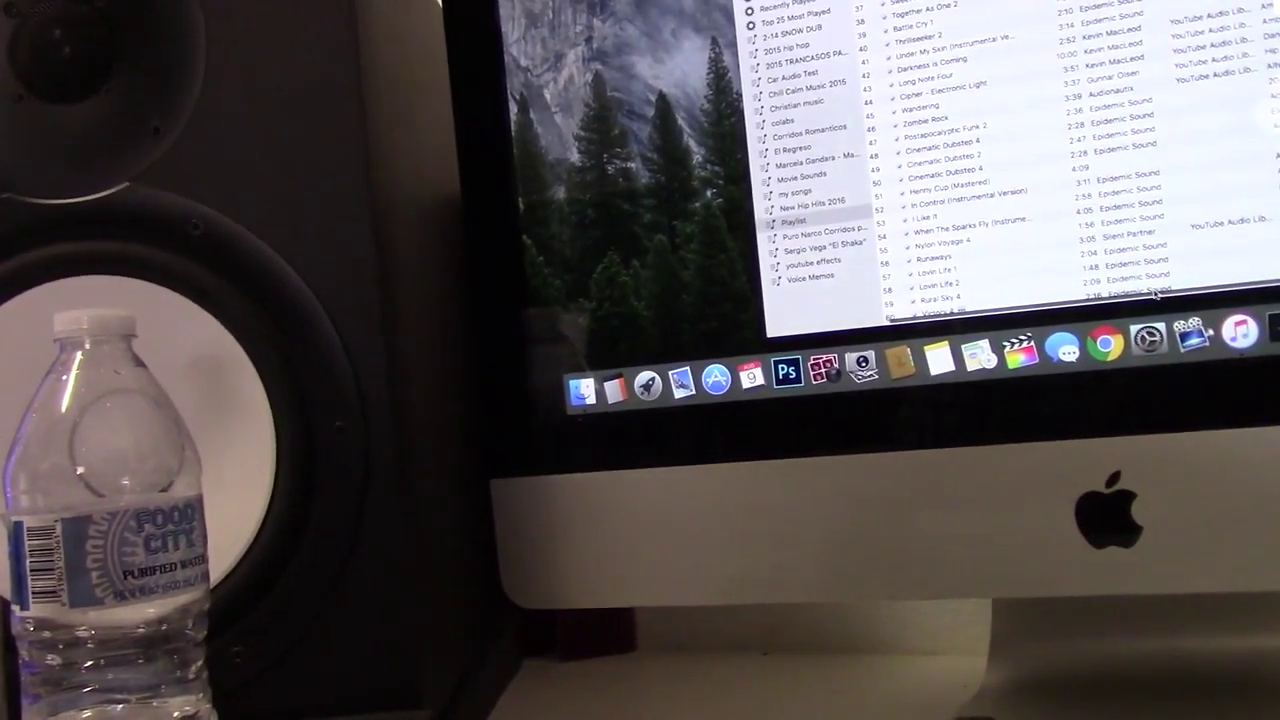
{"action": "double_click", "coordinate": [1195, 262]}
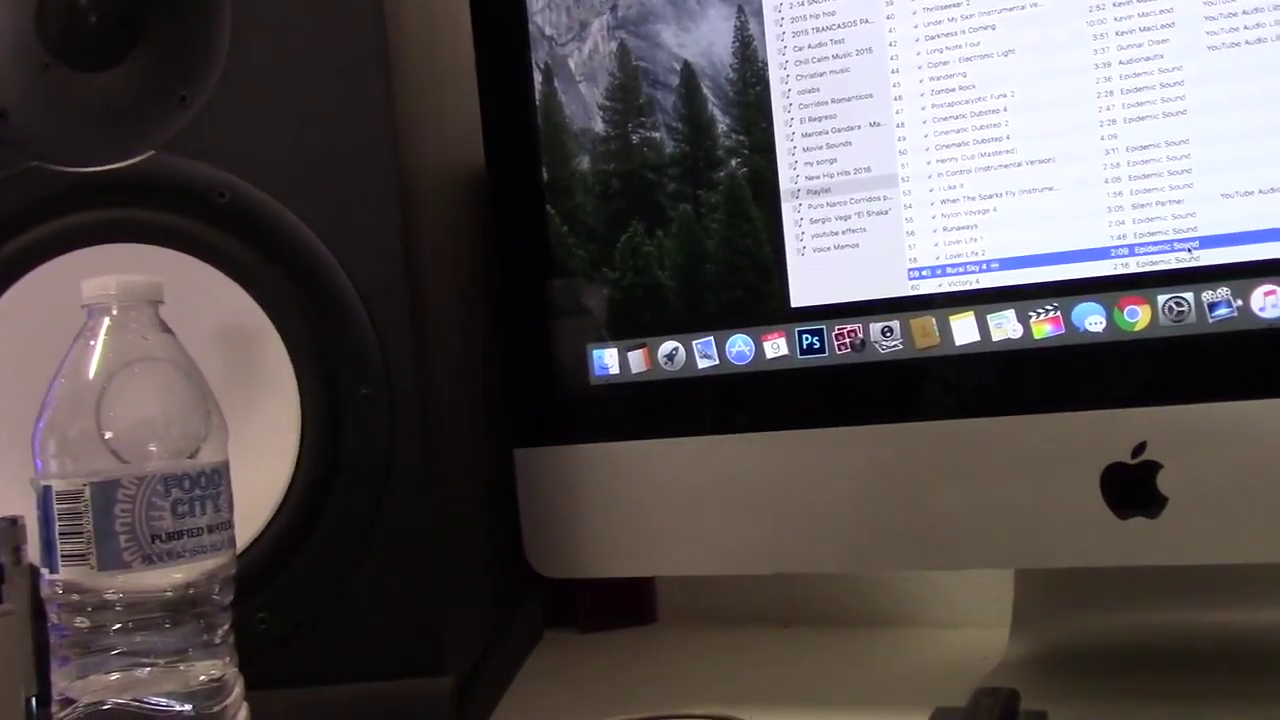